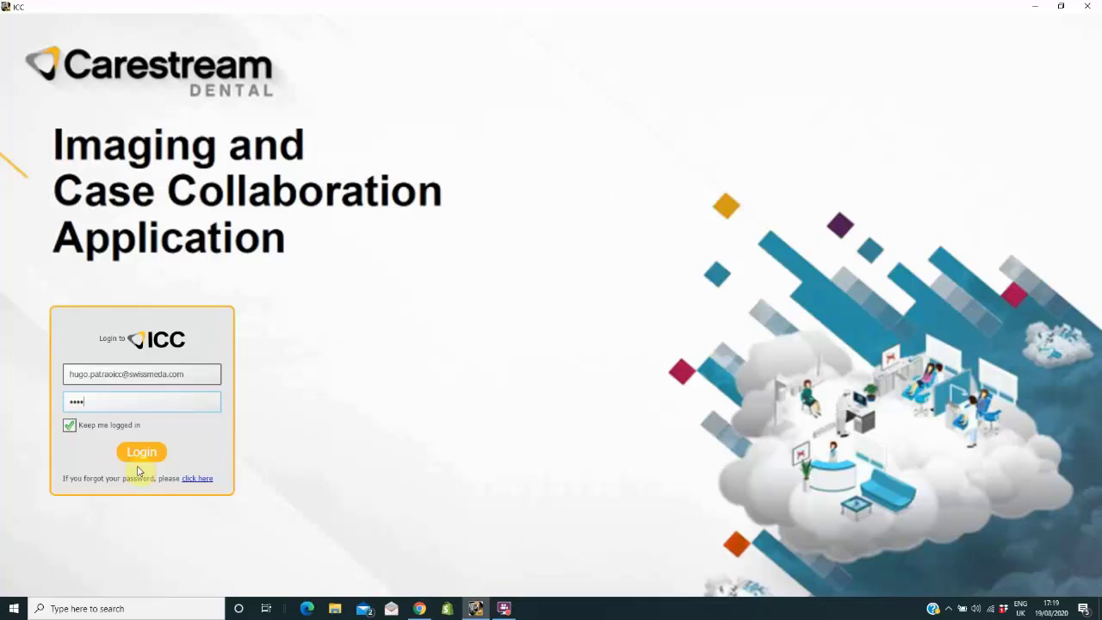
Log in to Carestream Dental ICC.
left_click(143, 453)
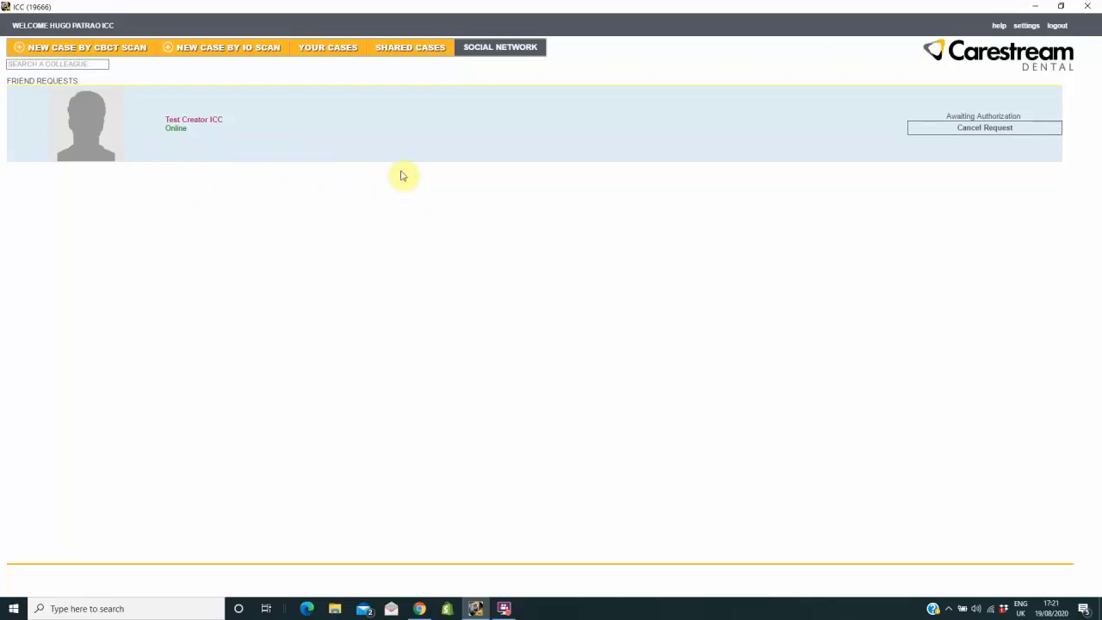
left_click(44, 62)
left_click(45, 64)
type("jorg")
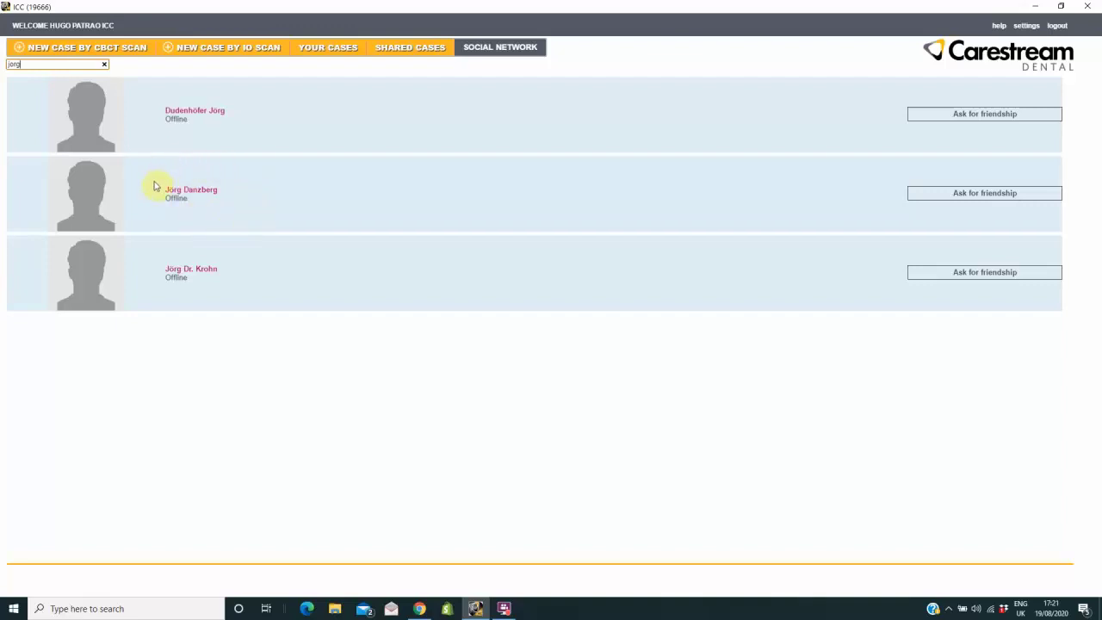
left_click(993, 195)
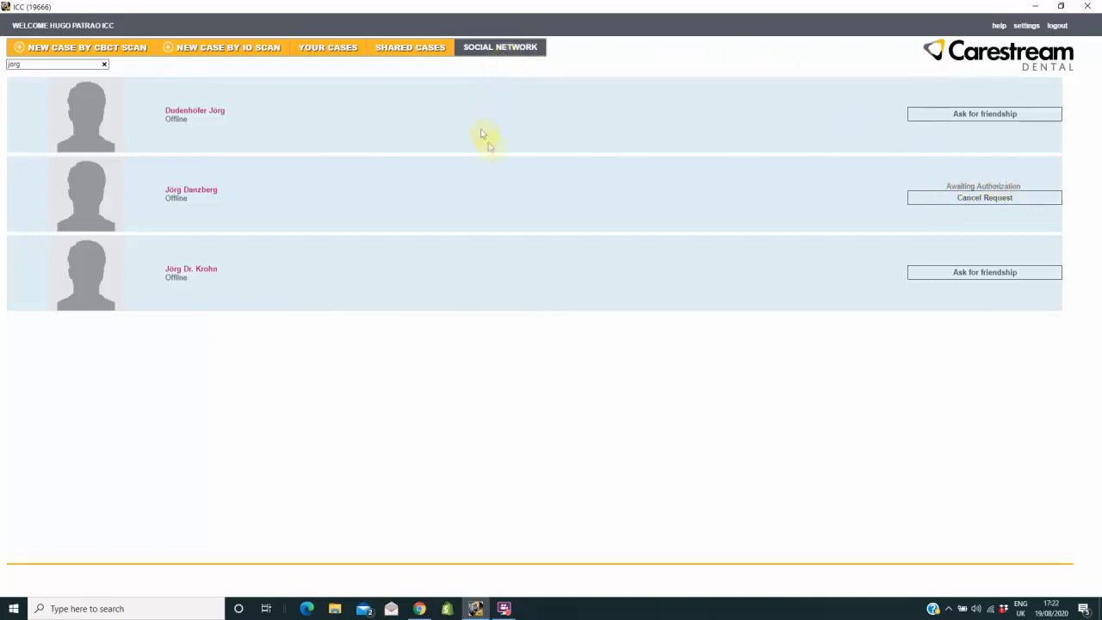
left_click(332, 48)
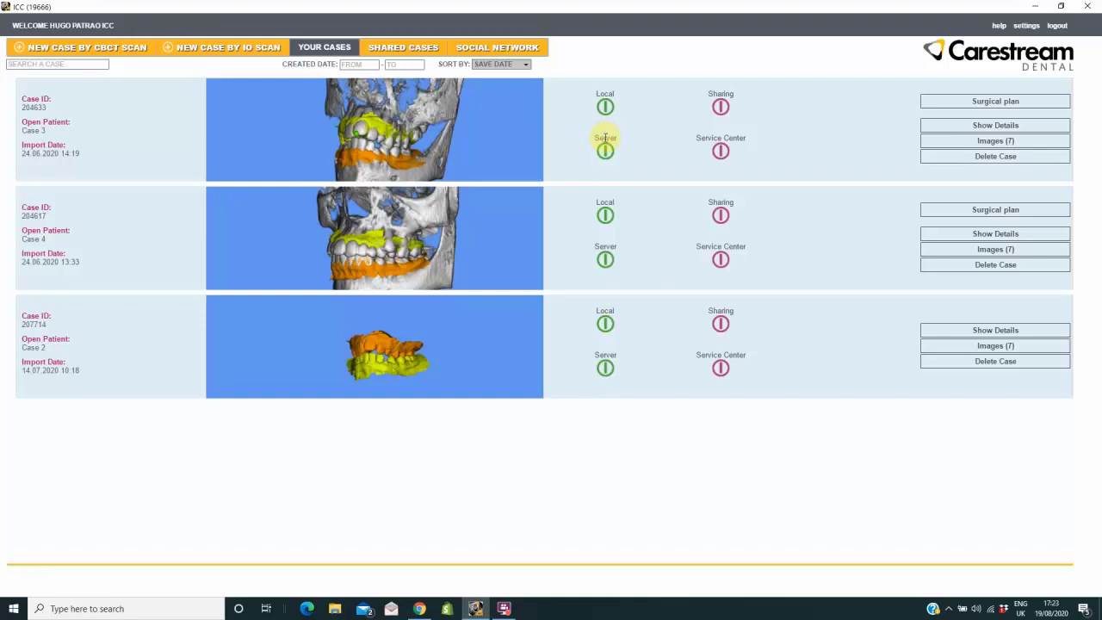
Delete case 204633 from the server, then try removing its local copy and dismiss the save-location warning.
left_click(606, 151)
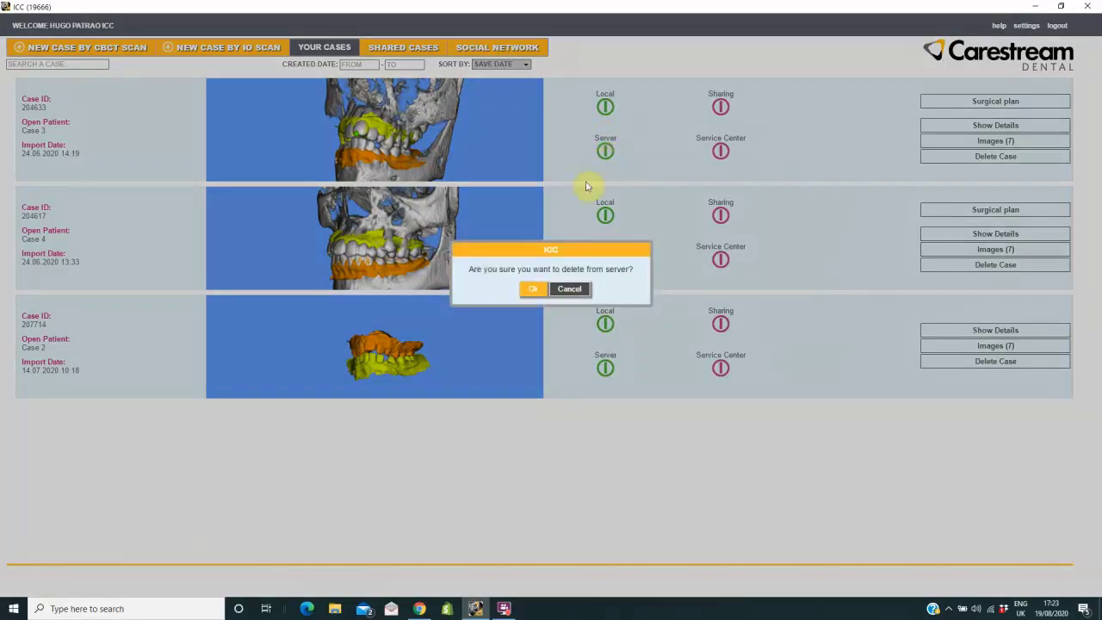
left_click(534, 289)
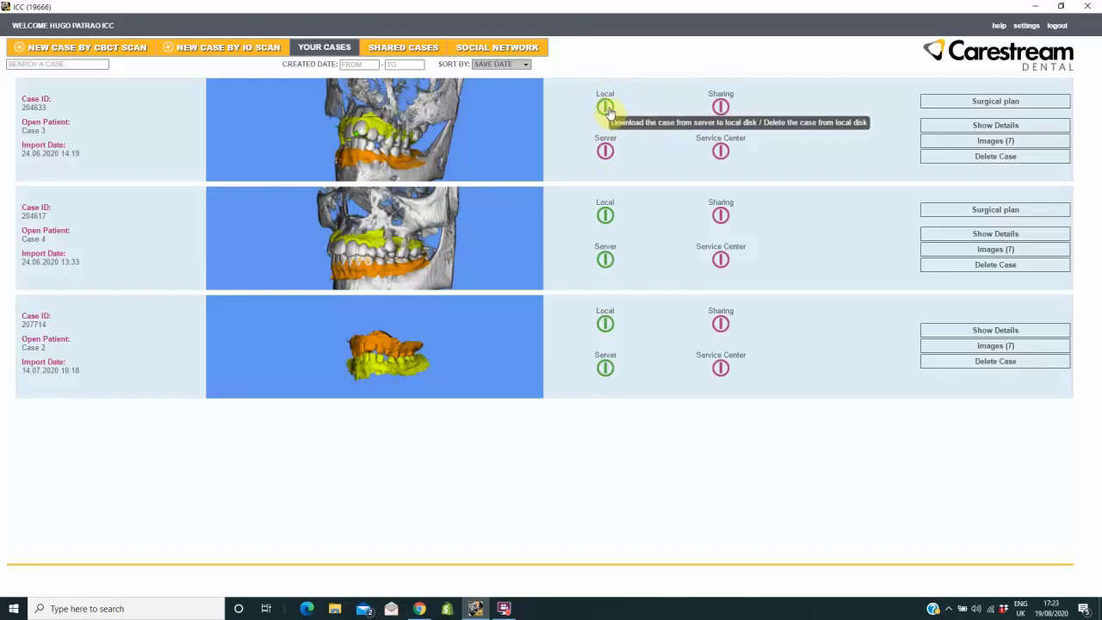
left_click(605, 107)
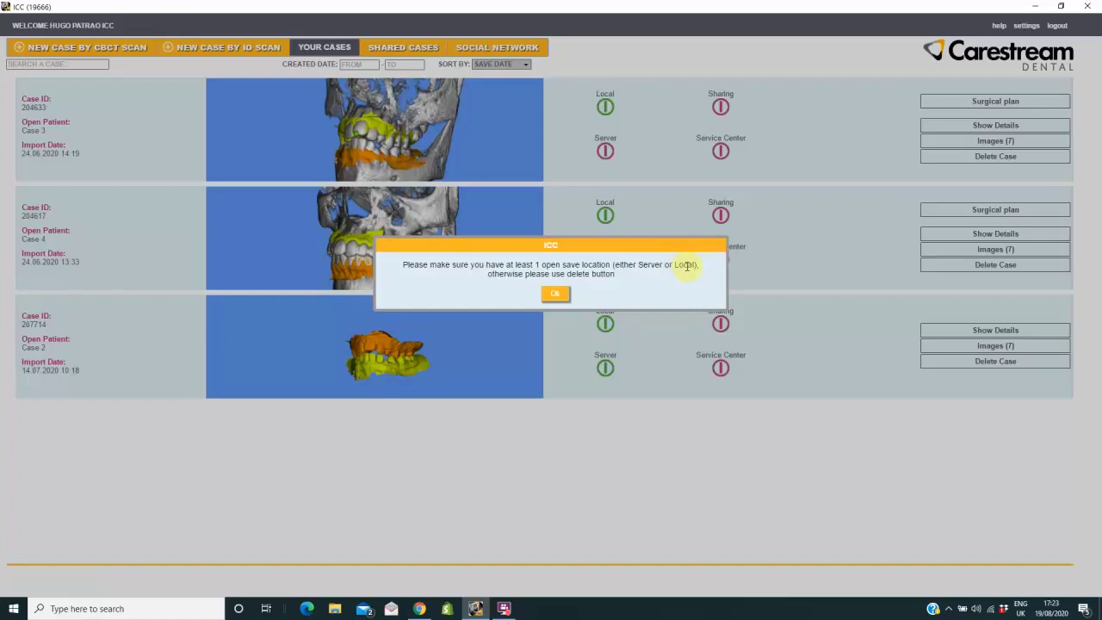
left_click(557, 297)
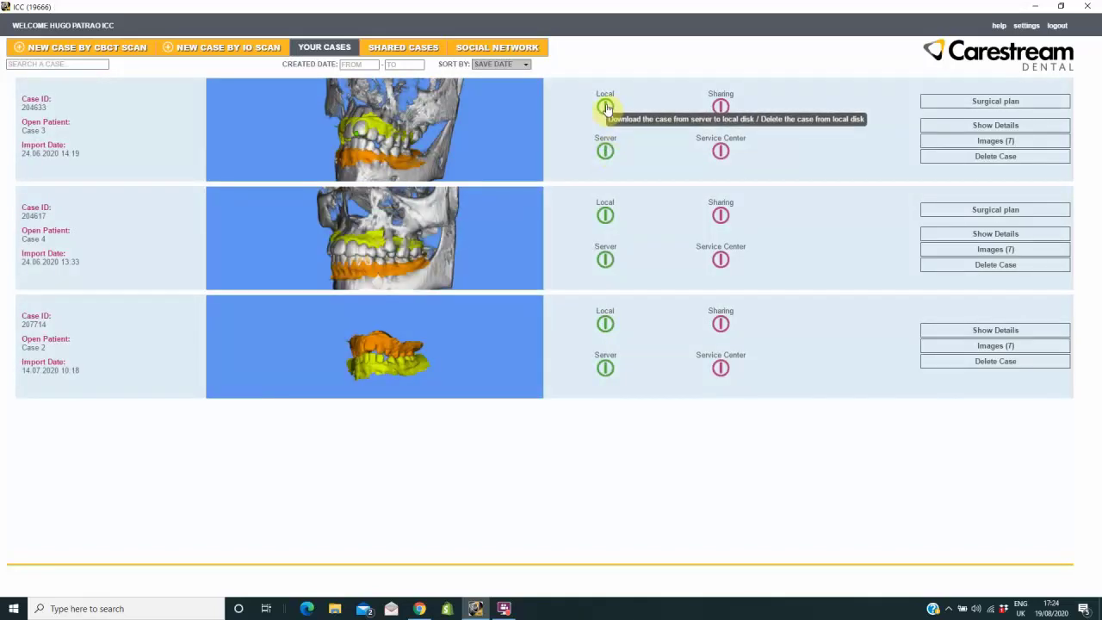
Toggle local storage and service-center sharing for case 204633, then show its details.
left_click(606, 107)
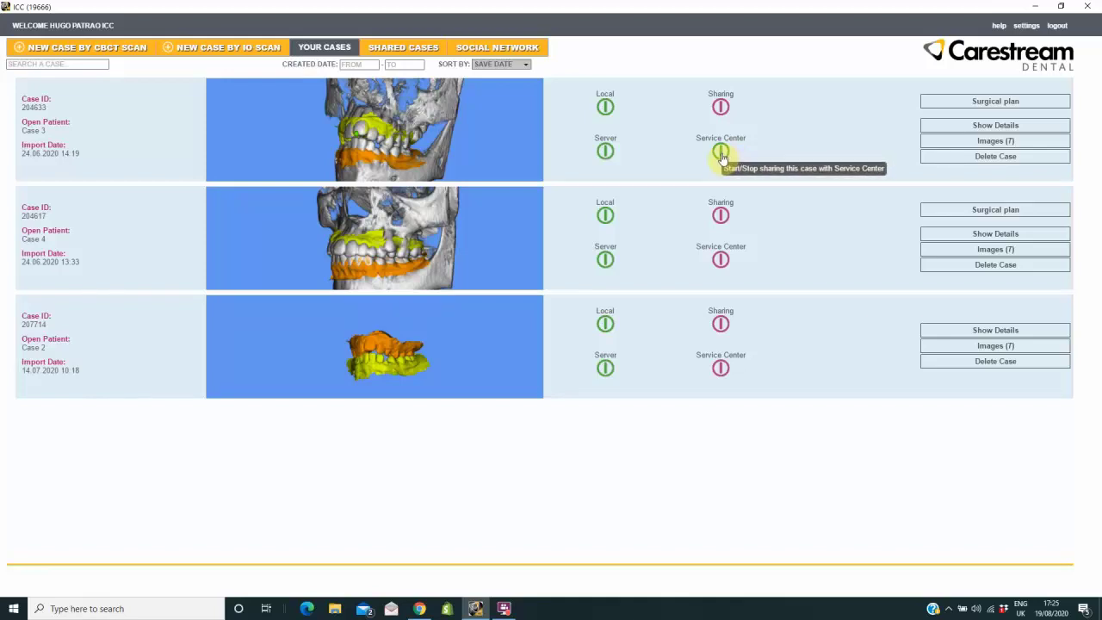
left_click(720, 153)
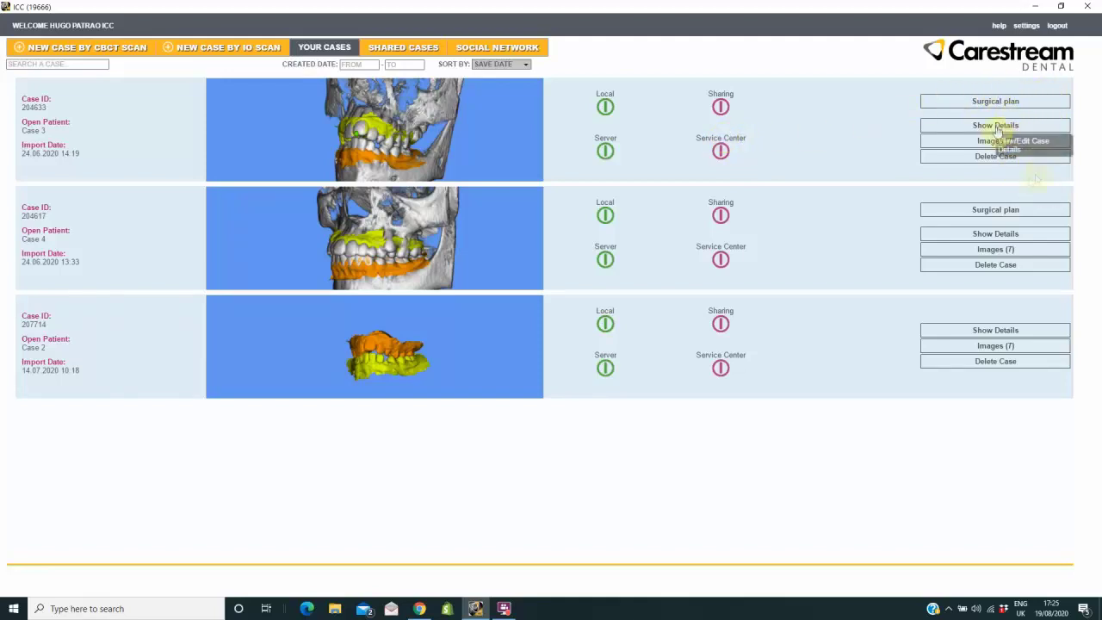
left_click(997, 126)
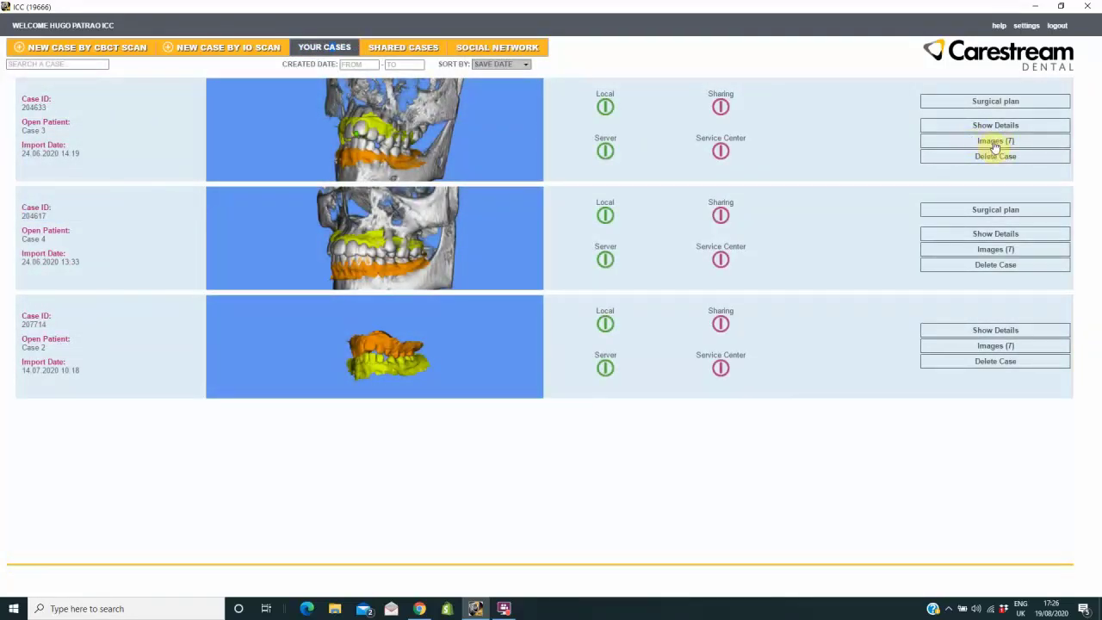
left_click(995, 143)
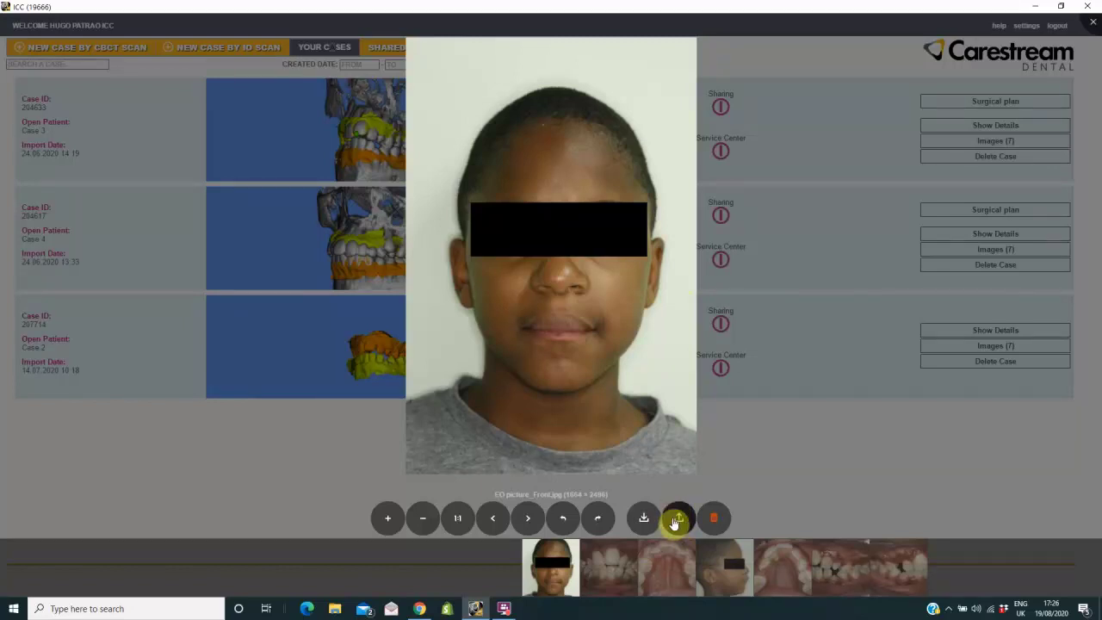
left_click(389, 519)
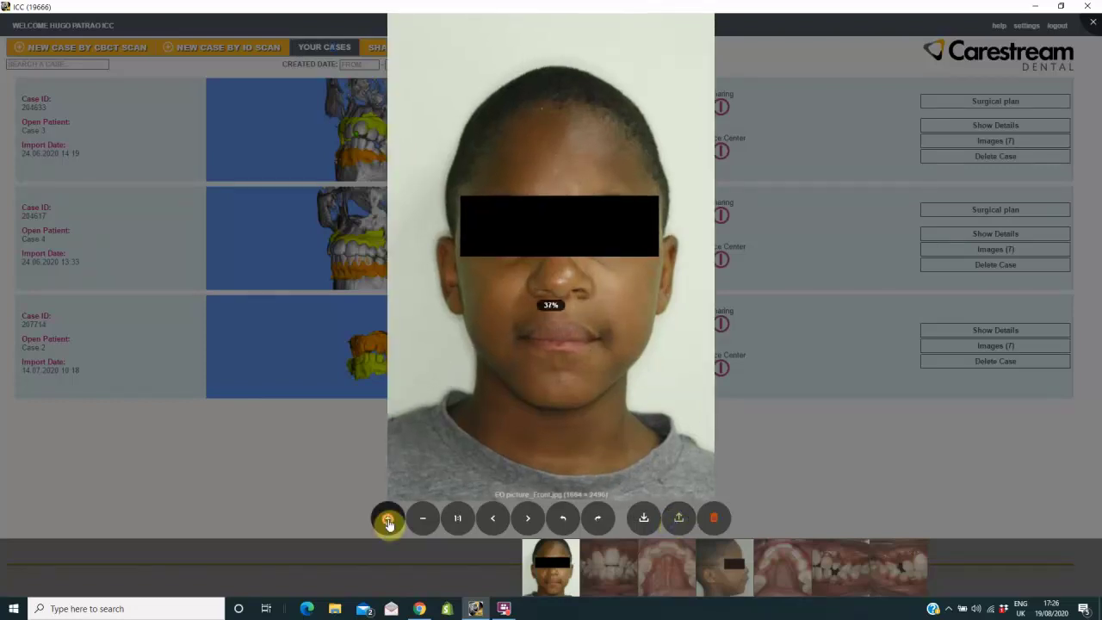
left_click(389, 520)
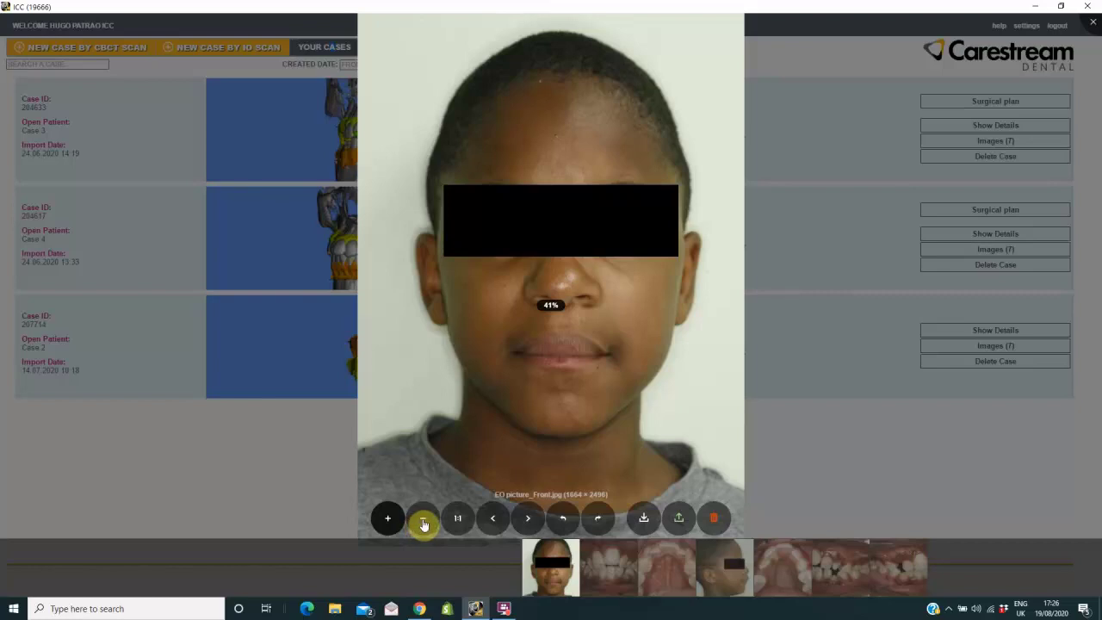
left_click(424, 525)
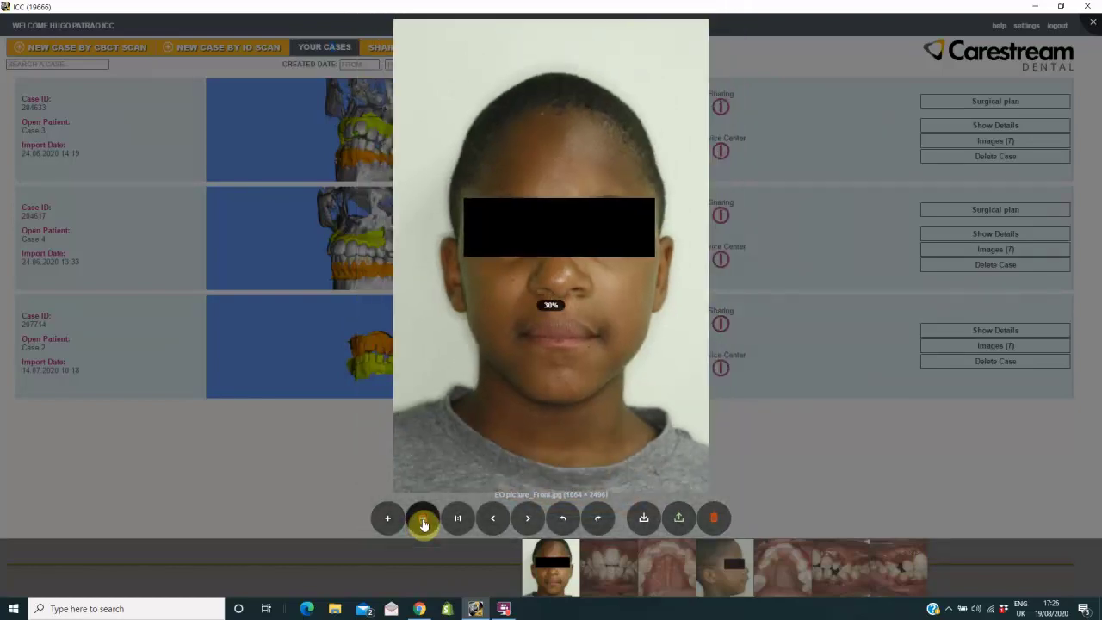
left_click(459, 520)
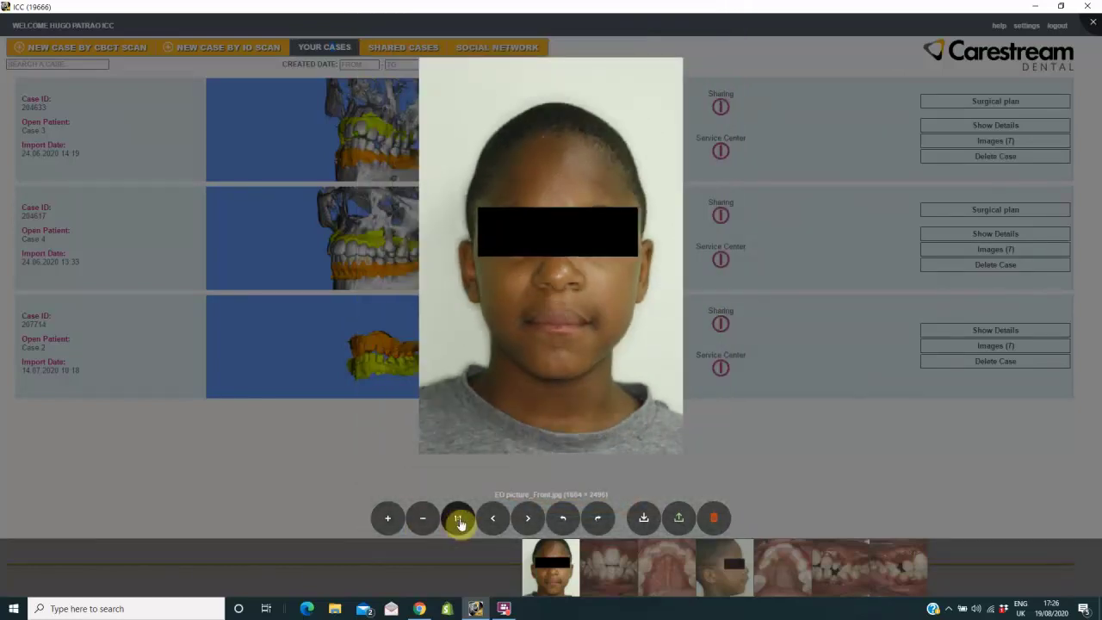
left_click(459, 521)
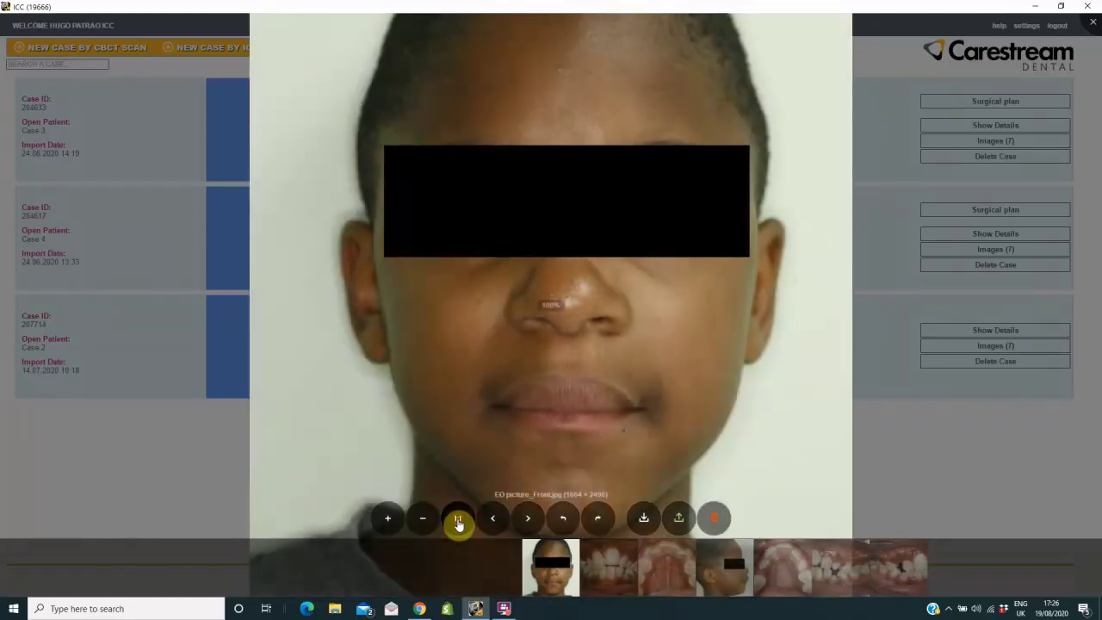
left_click(459, 521)
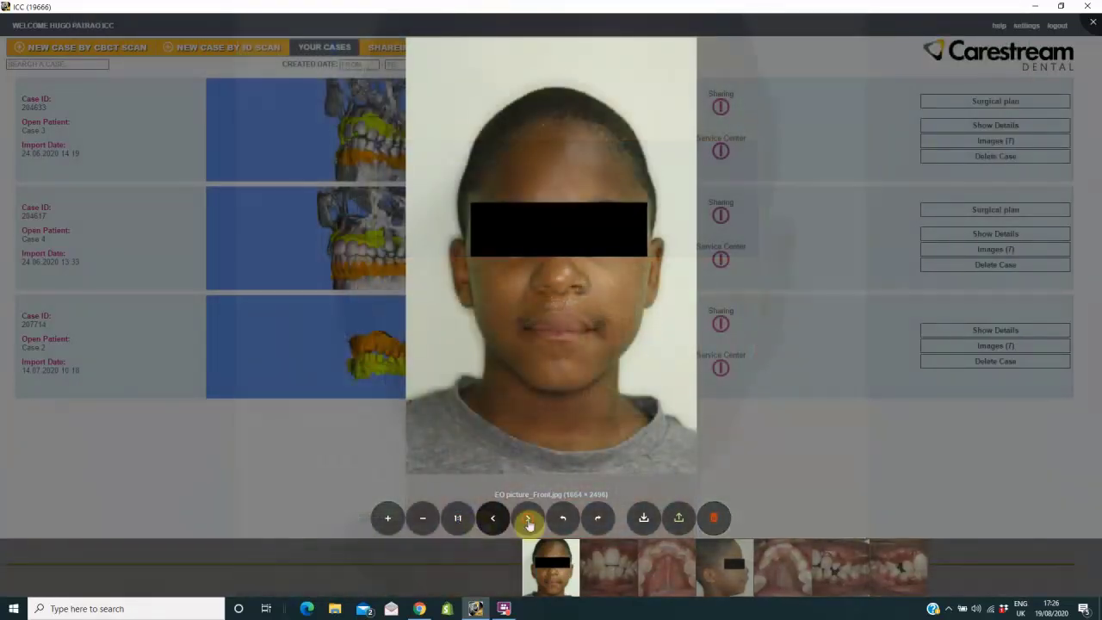
Step through the photos to the occlusal one, rotate it twice, and close the viewer.
left_click(528, 519)
left_click(528, 520)
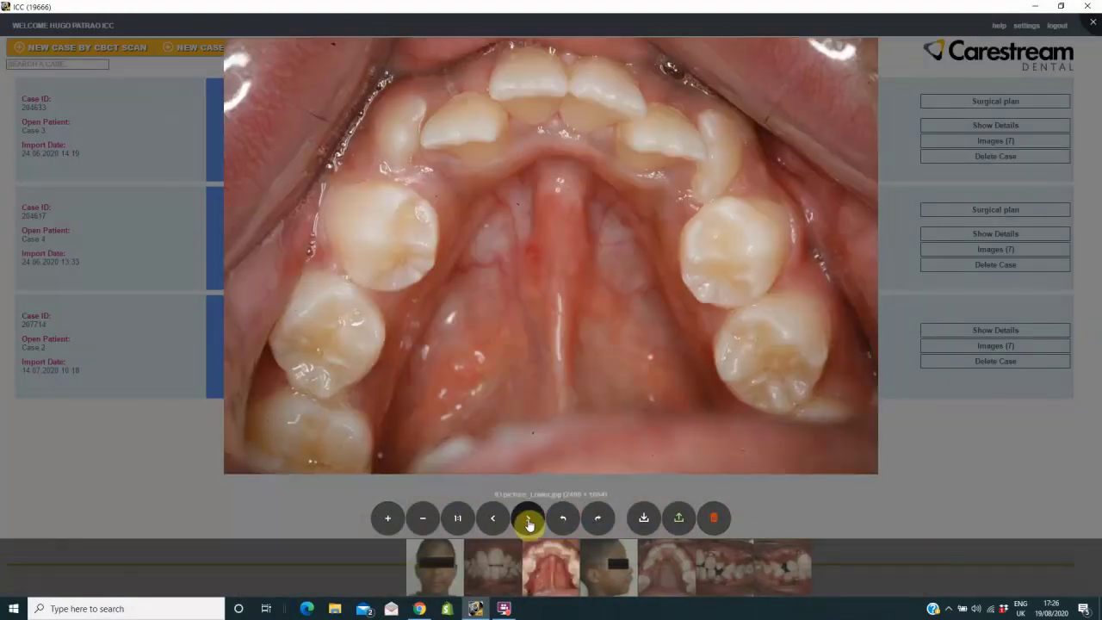
left_click(493, 519)
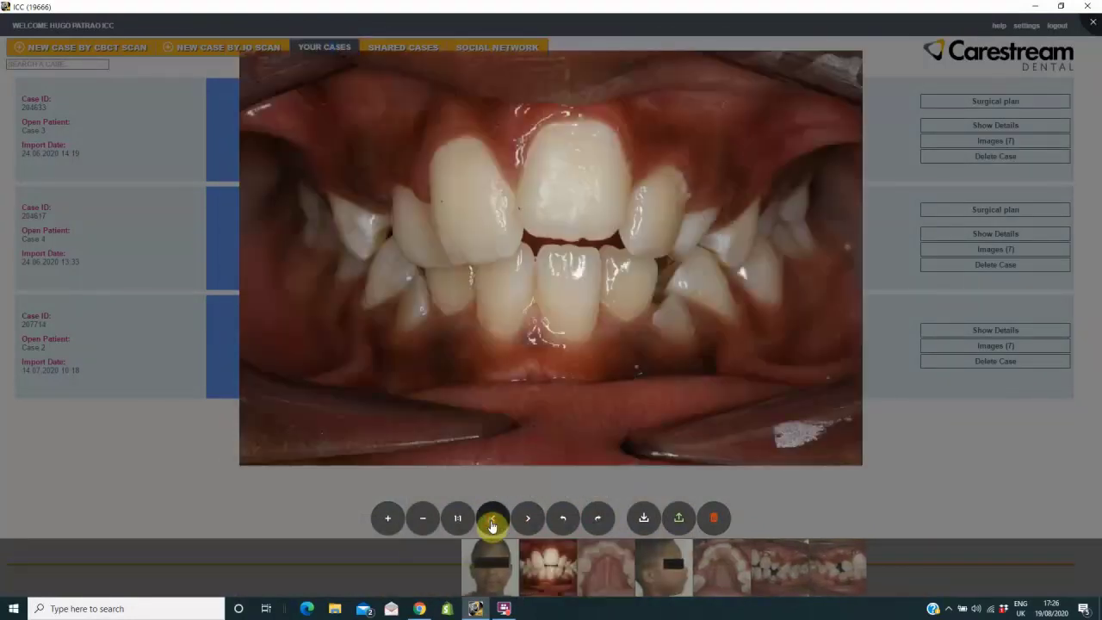
left_click(527, 520)
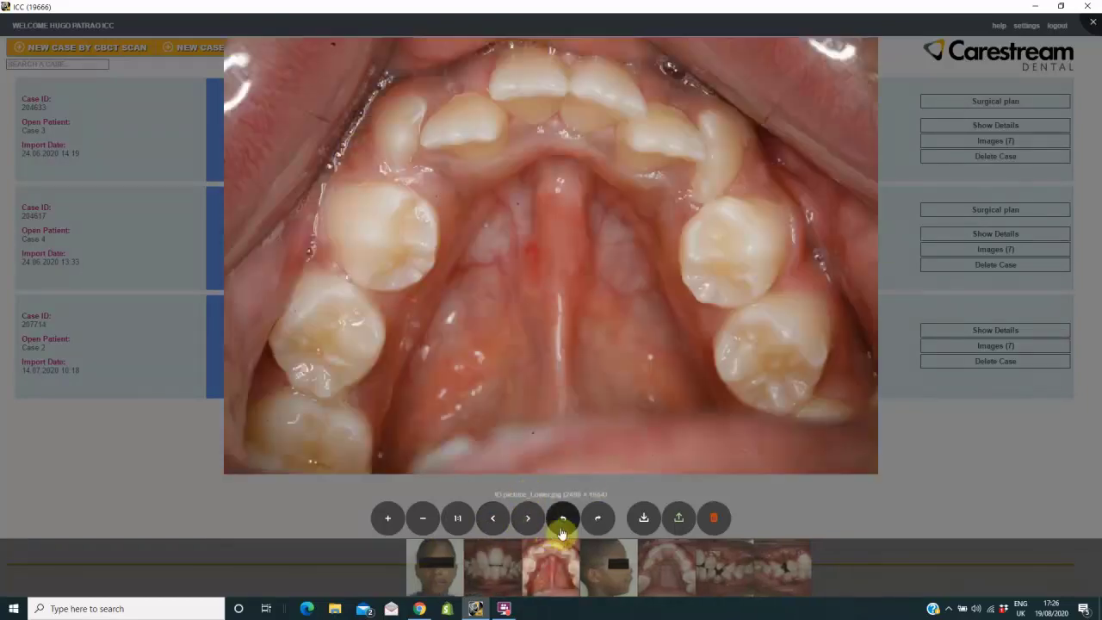
left_click(566, 520)
left_click(565, 521)
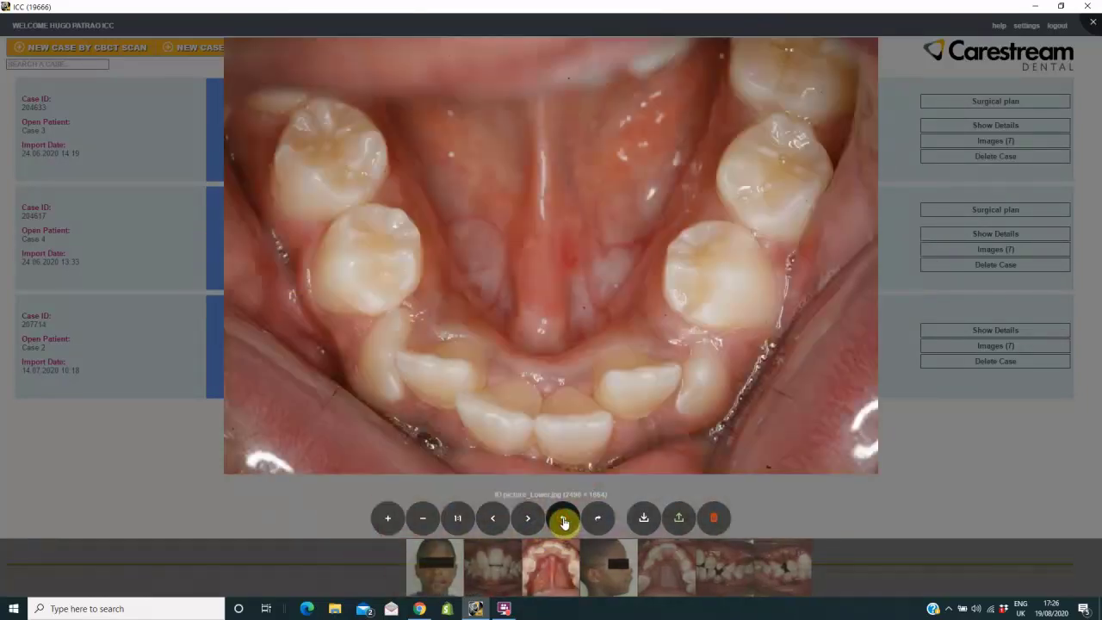
left_click(767, 88)
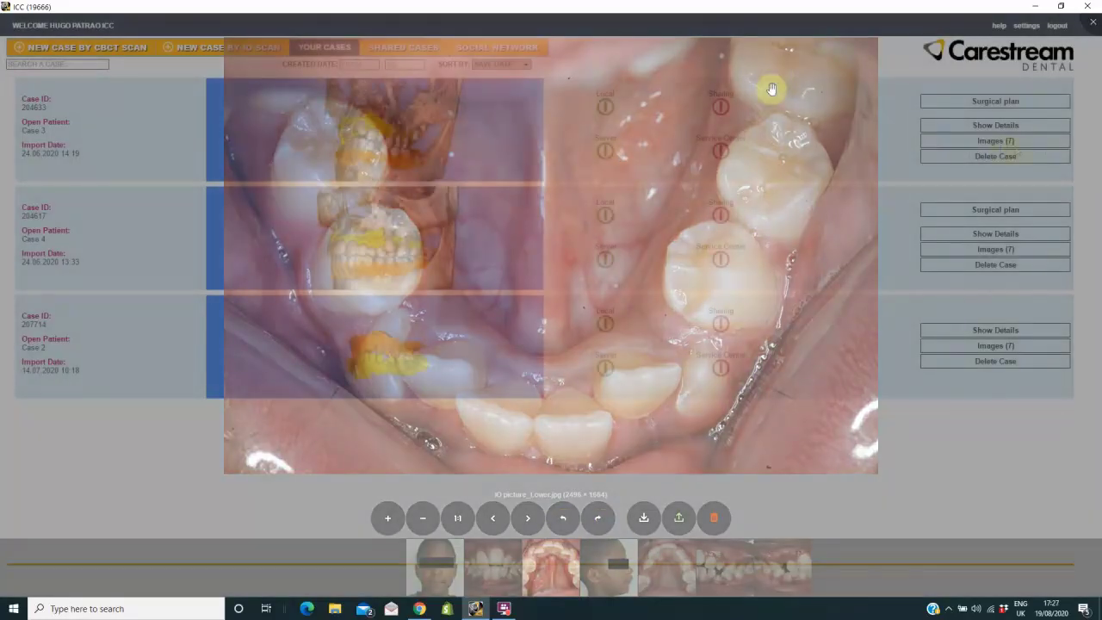